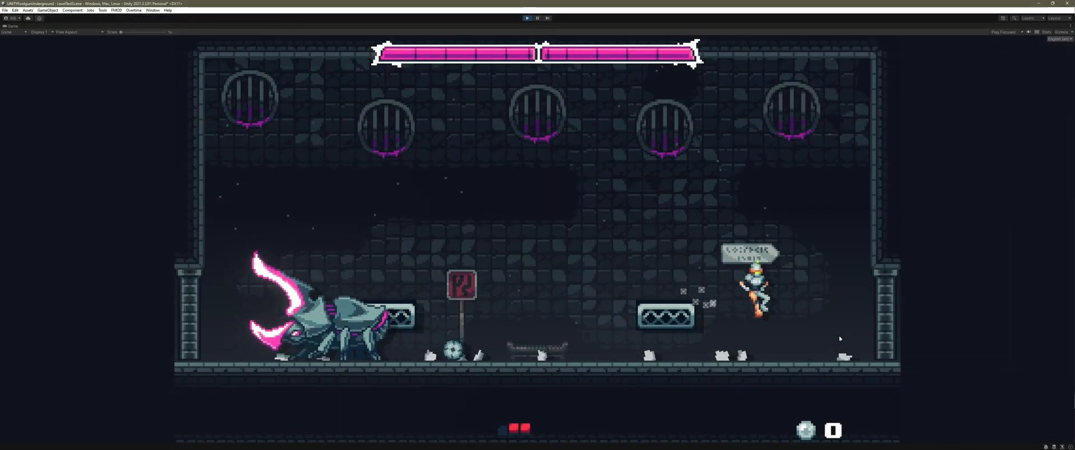
Play the running stag beetle boss scene in Unity, moving the character left and triggering an action.
{"action": "key", "text": "Left"}
{"action": "key", "text": "Left"}
{"action": "key", "text": "space"}
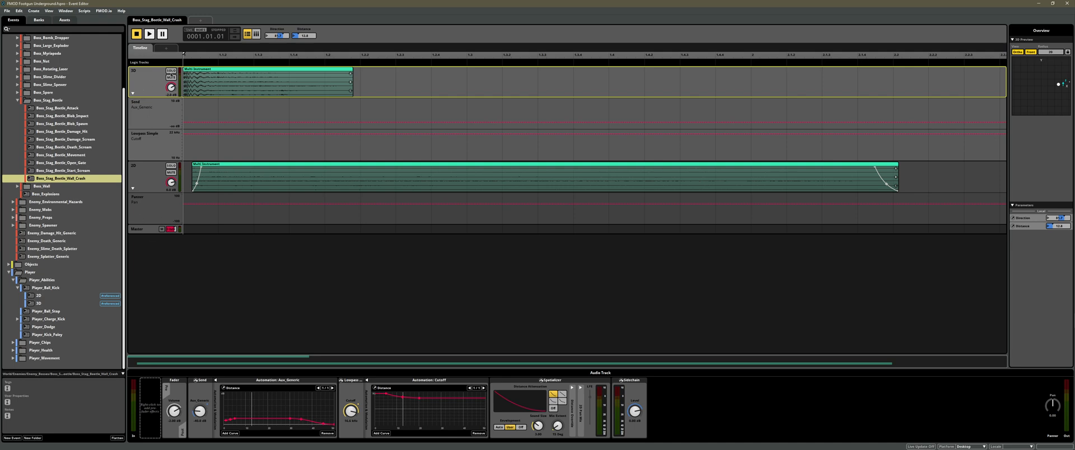
Solo the wall crash event's 3D track and audition it with the 3D preview position on the right and on the left.
{"action": "left_click", "coordinate": [170, 72]}
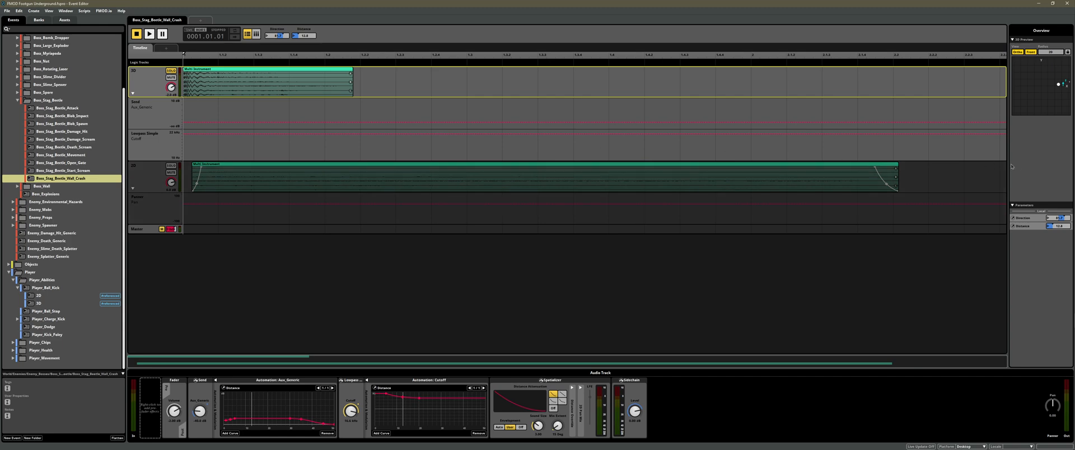
{"action": "key", "text": "space"}
{"action": "left_click_drag", "start_coordinate": [1060, 91], "coordinate": [1028, 87]}
{"action": "key", "text": "space"}
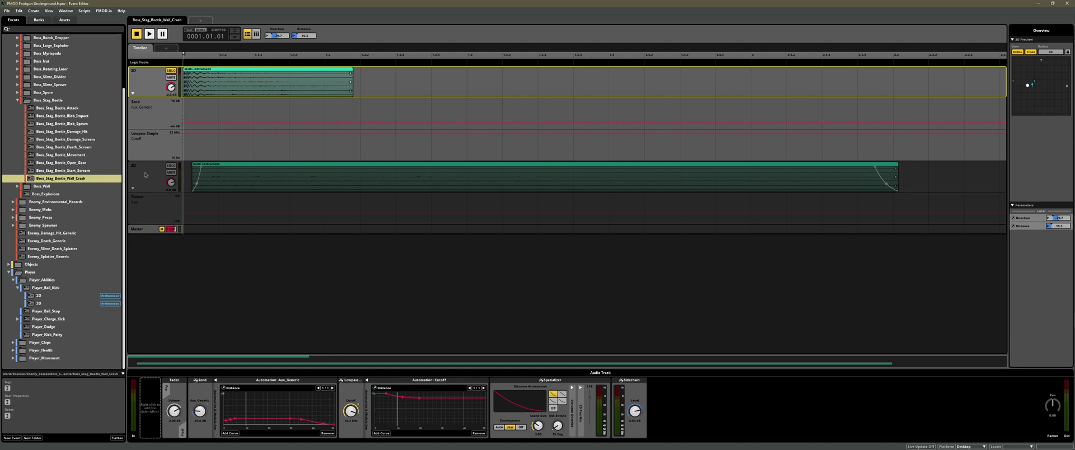
Solo the wall crash event's 2D track instead and audition it with the preview position near the centre and on the left.
{"action": "left_click", "coordinate": [171, 171]}
{"action": "left_click", "coordinate": [170, 165]}
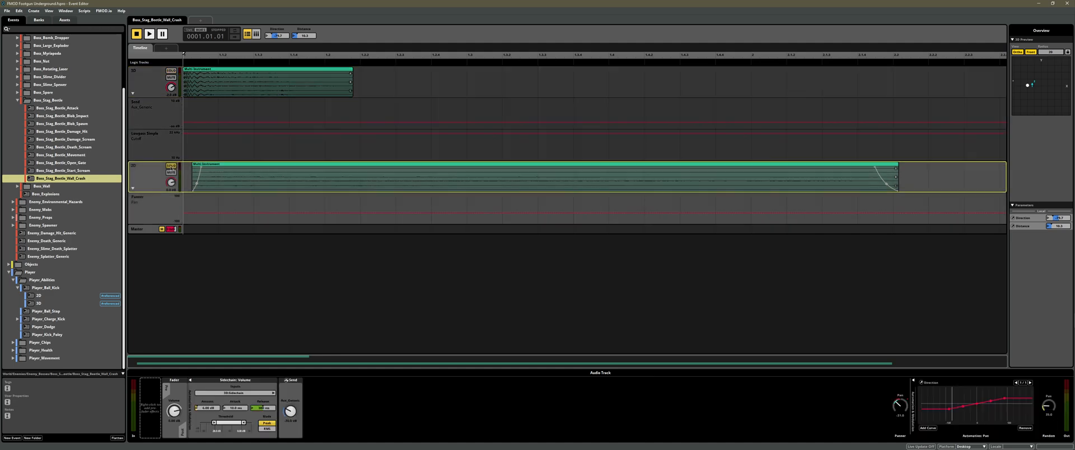
{"action": "left_click_drag", "start_coordinate": [1029, 87], "coordinate": [1043, 89]}
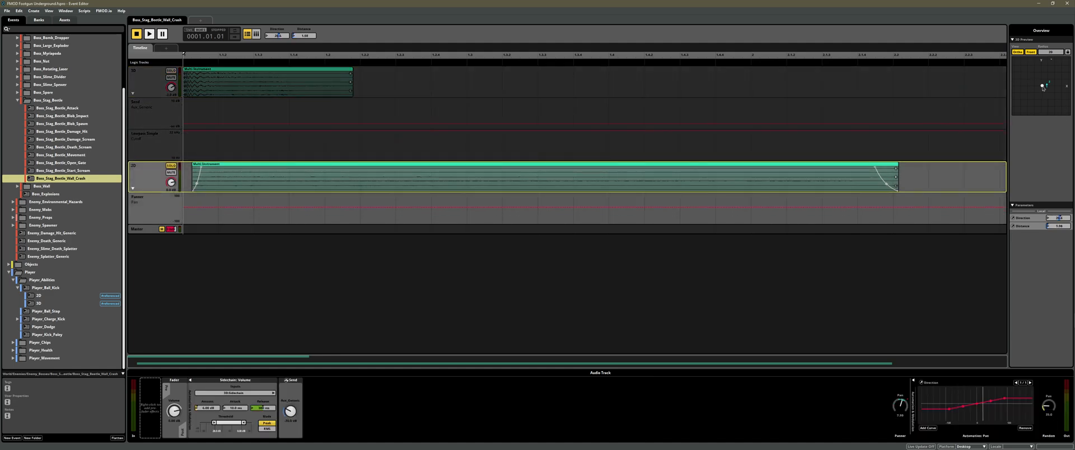
{"action": "key", "text": "space"}
{"action": "left_click_drag", "start_coordinate": [1042, 88], "coordinate": [1026, 95]}
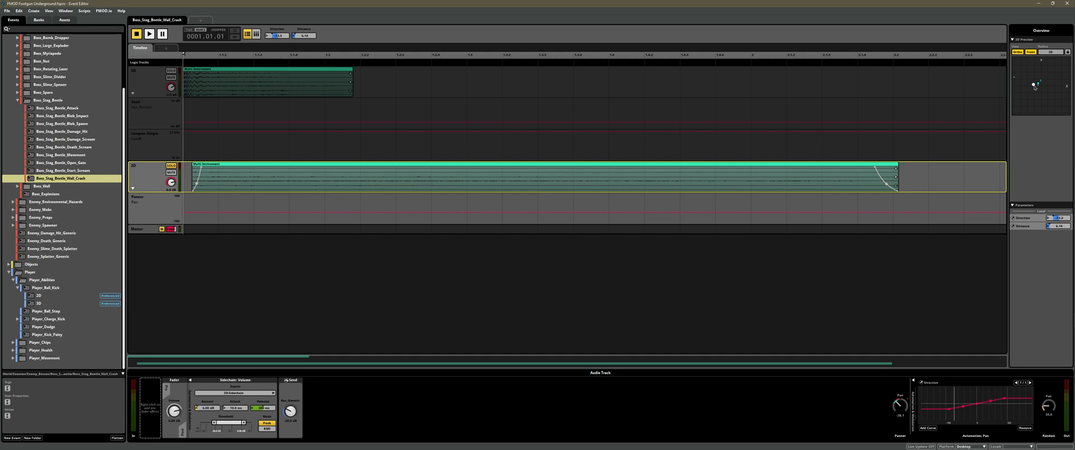
{"action": "mouse_move", "coordinate": [1035, 87]}
{"action": "left_mouse_down"}
{"action": "mouse_move", "coordinate": [1063, 87]}
{"action": "mouse_move", "coordinate": [1030, 88]}
{"action": "left_mouse_up"}
{"action": "key", "text": "space"}
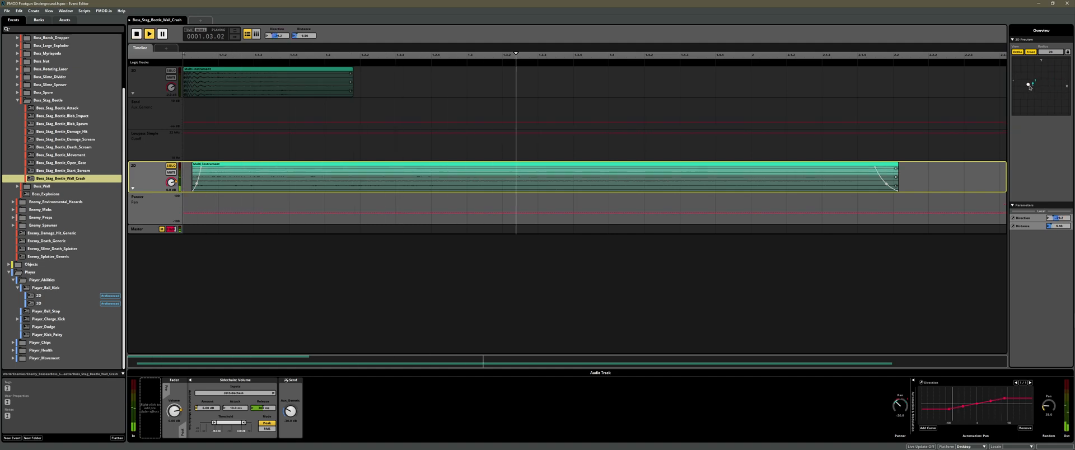
Audition the soloed 2D track with the preview position far right, and return the position close to the centre.
{"action": "key", "text": "space"}
{"action": "left_click_drag", "start_coordinate": [1029, 87], "coordinate": [1059, 88]}
{"action": "key", "text": "space"}
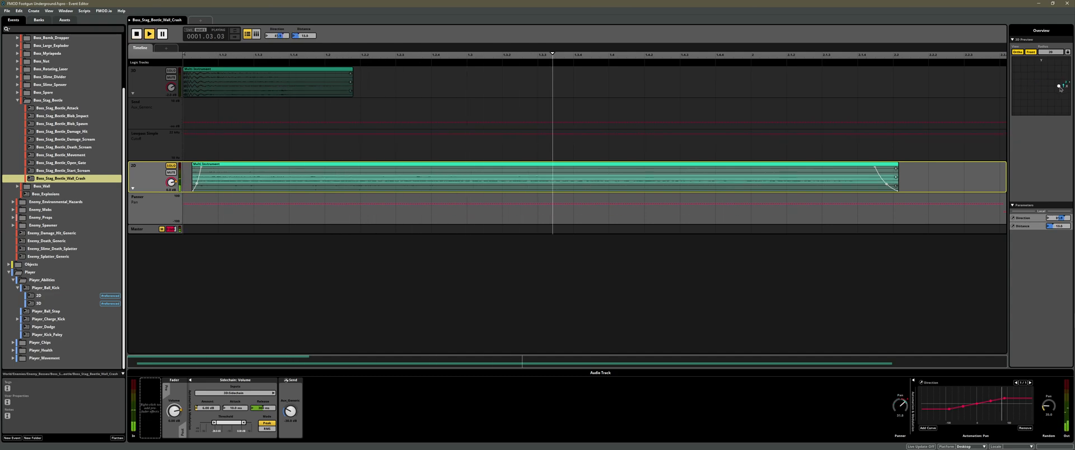
{"action": "left_click_drag", "start_coordinate": [1059, 88], "coordinate": [1038, 85]}
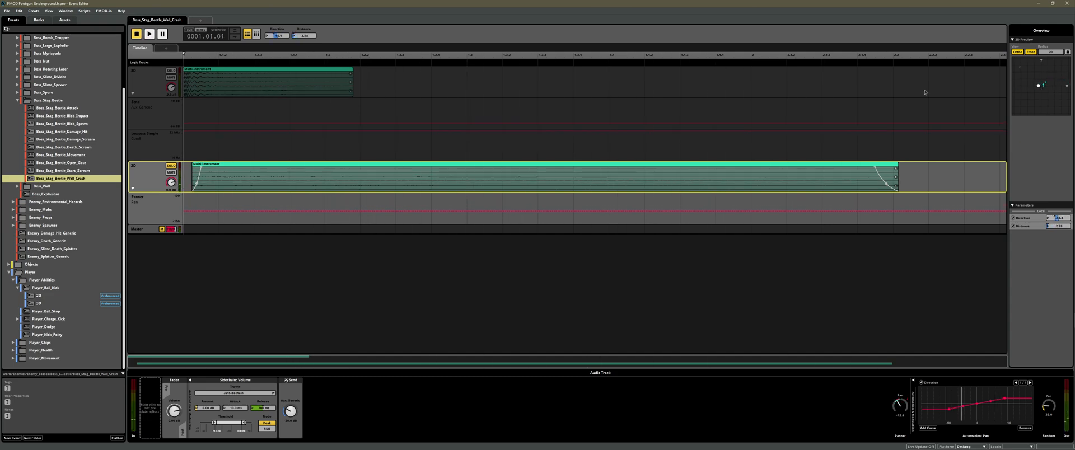
Unsolo the 2D track and audition both wall crash tracks together with the preview position on the left and on the right.
{"action": "left_click", "coordinate": [171, 166]}
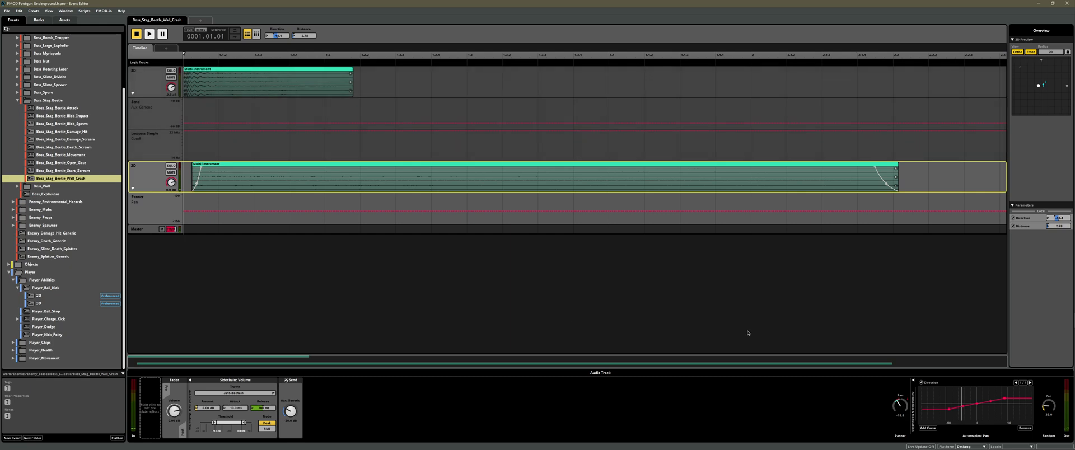
{"action": "left_click_drag", "start_coordinate": [1039, 89], "coordinate": [1029, 88]}
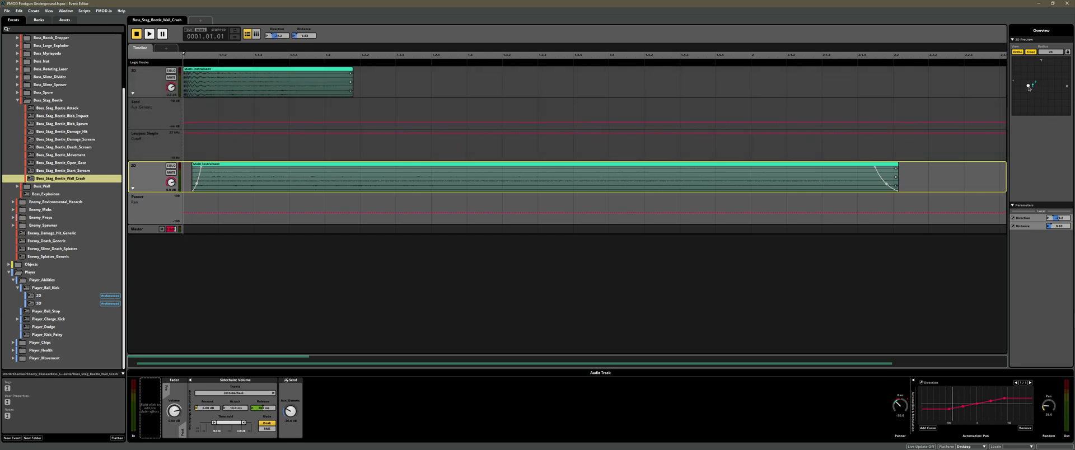
{"action": "key", "text": "space"}
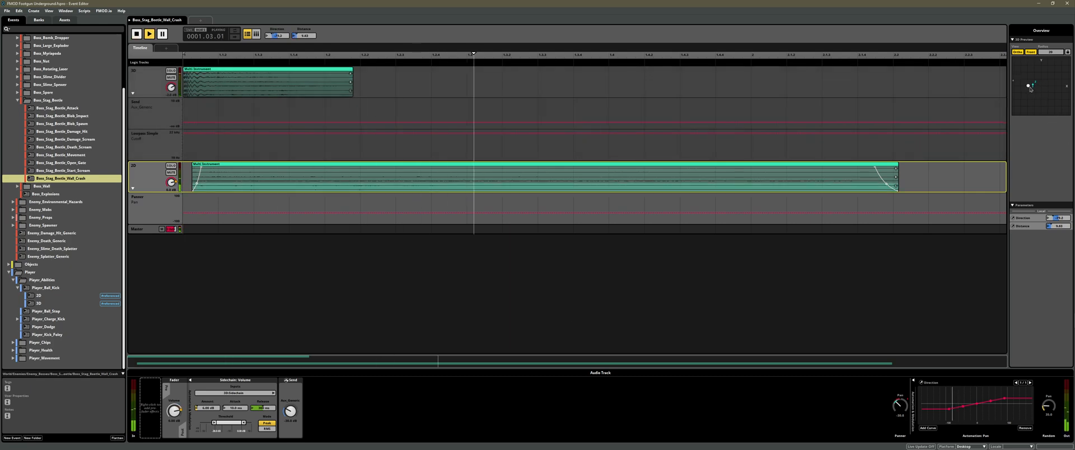
{"action": "left_click_drag", "start_coordinate": [1029, 89], "coordinate": [1056, 89]}
{"action": "key", "text": "space"}
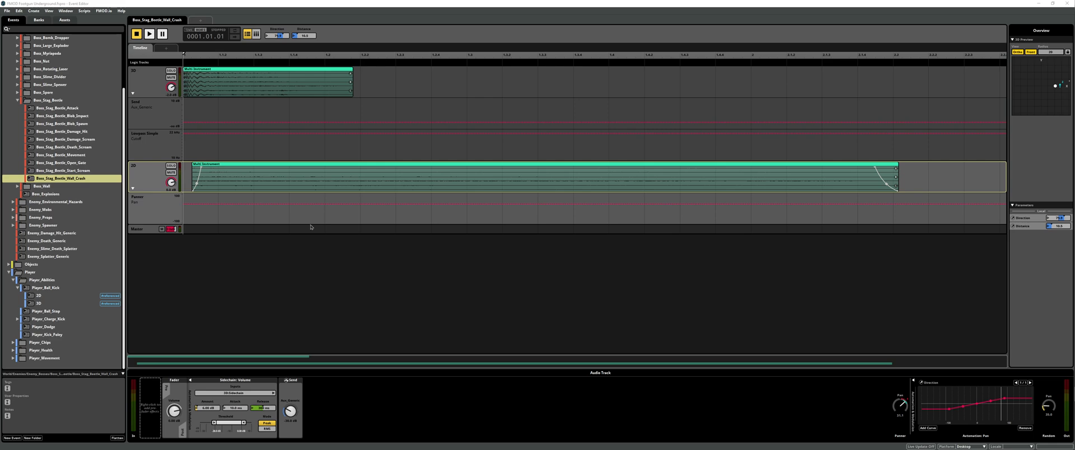
Show the 3D track's effects and sweep the preview position from right to left to examine its distance automation.
{"action": "left_click", "coordinate": [154, 77]}
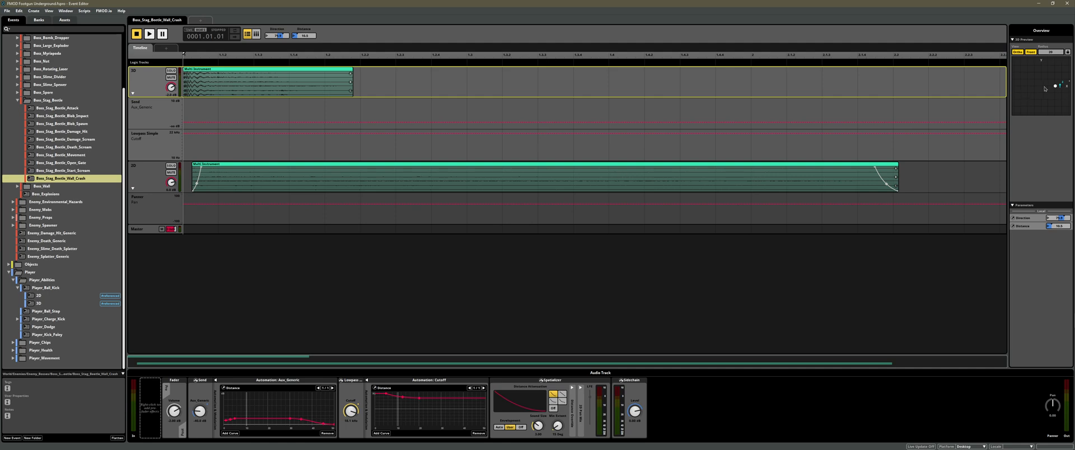
{"action": "left_click_drag", "start_coordinate": [1045, 88], "coordinate": [1058, 85]}
{"action": "left_click_drag", "start_coordinate": [1048, 87], "coordinate": [1060, 86]}
{"action": "left_click_drag", "start_coordinate": [1060, 86], "coordinate": [1024, 88]}
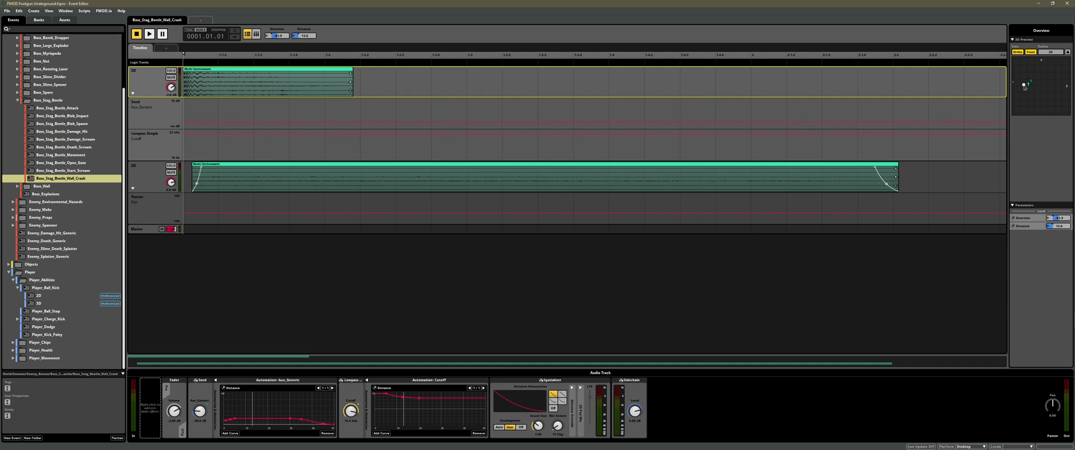
Compare the effect chains of the wall crash event's 2D and 3D tracks.
{"action": "left_click", "coordinate": [149, 177]}
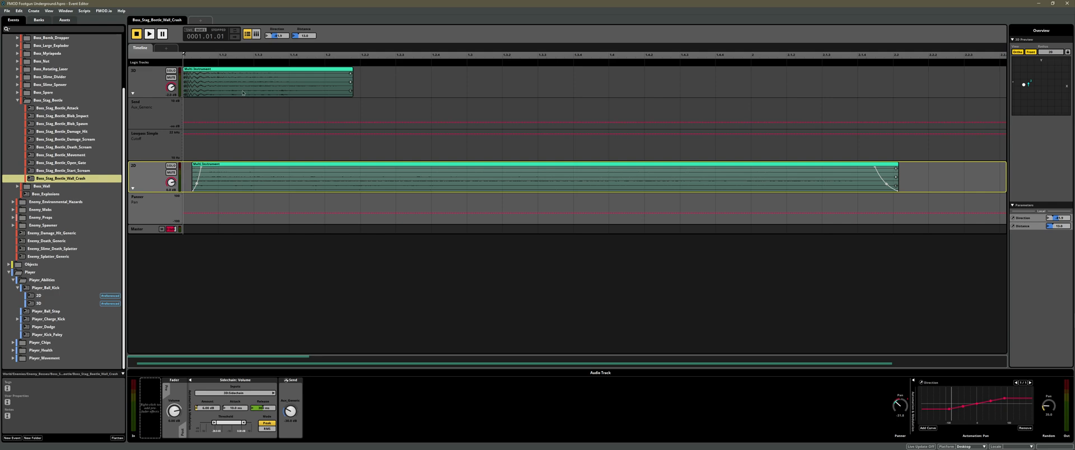
{"action": "left_click", "coordinate": [154, 82]}
{"action": "left_click", "coordinate": [154, 179]}
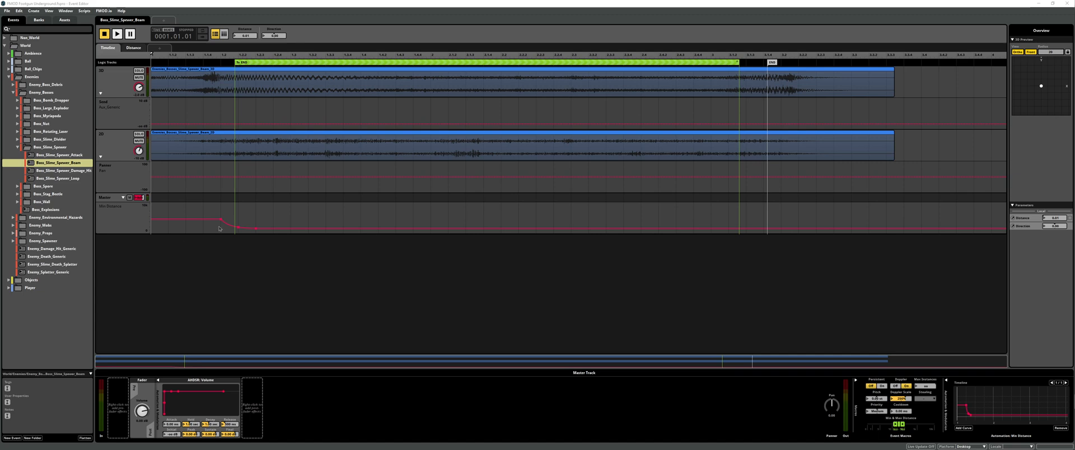
Compare the spatializer, send and panner settings of the 3D and 2D tracks in the slime spewer beam event.
{"action": "left_click", "coordinate": [117, 79]}
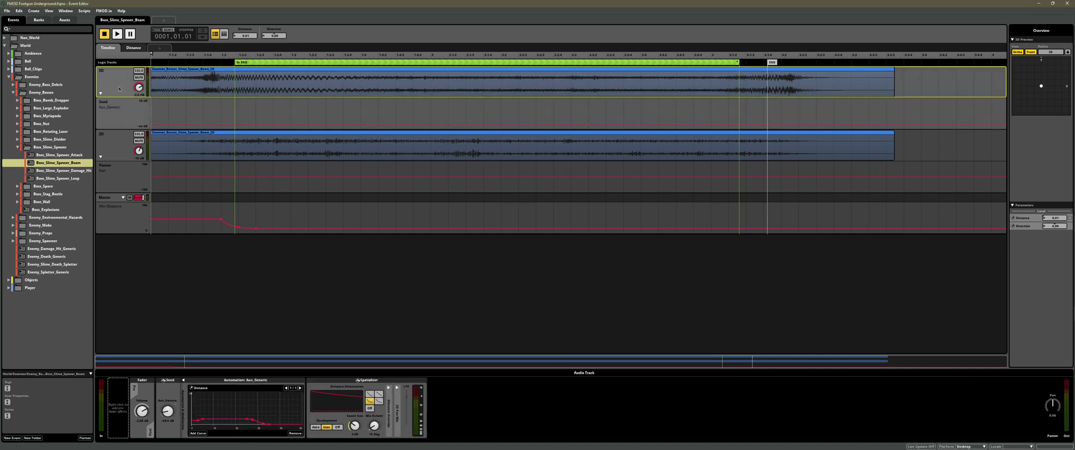
{"action": "left_click", "coordinate": [116, 148]}
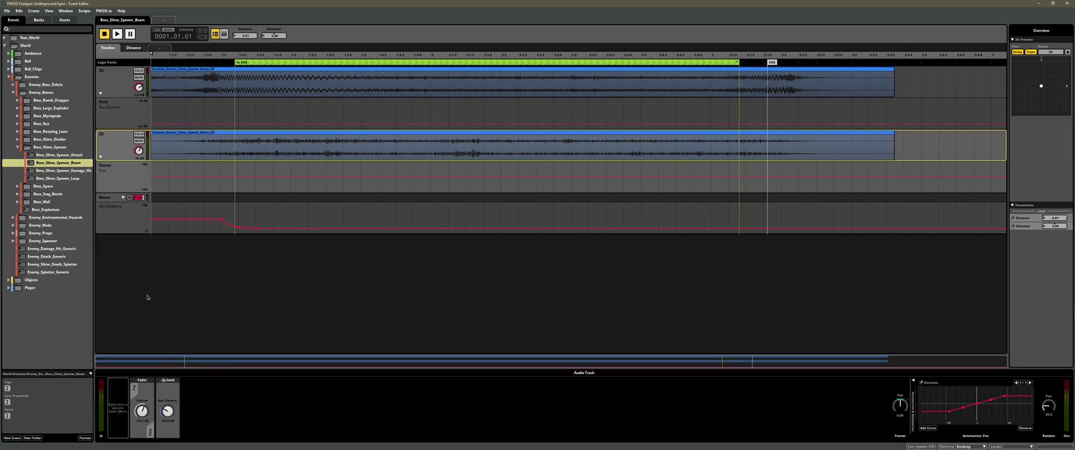
{"action": "left_click", "coordinate": [116, 79]}
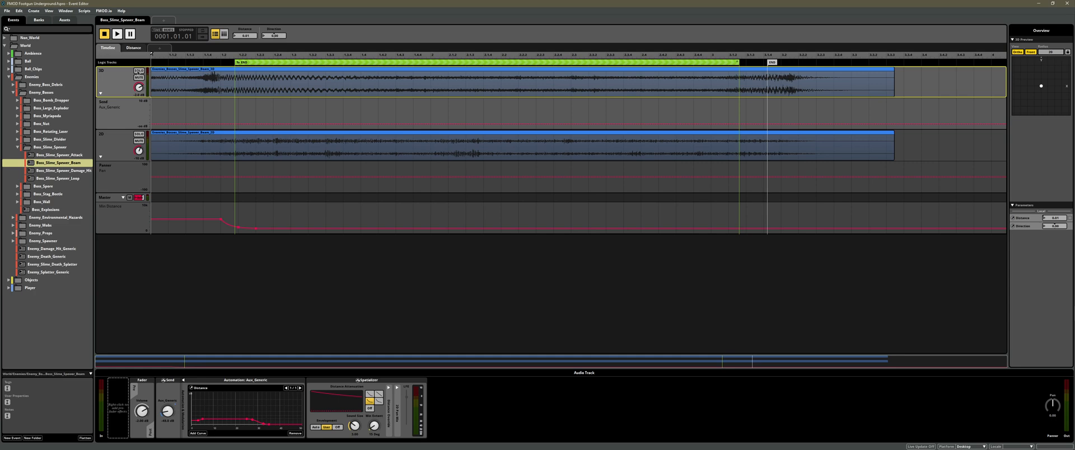
Solo the slime spewer beam's 3D track, audition it, and unsolo it.
{"action": "left_click", "coordinate": [138, 71]}
{"action": "key", "text": "space"}
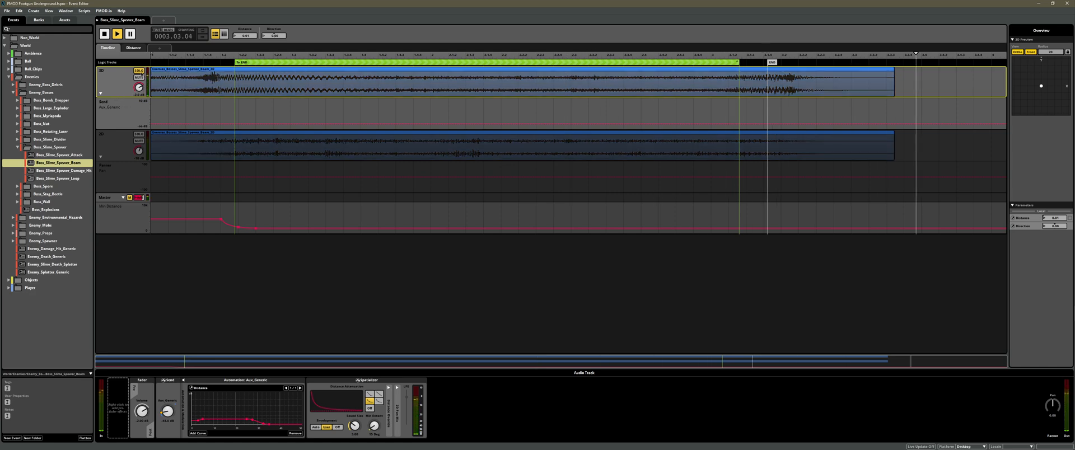
{"action": "left_click", "coordinate": [138, 71]}
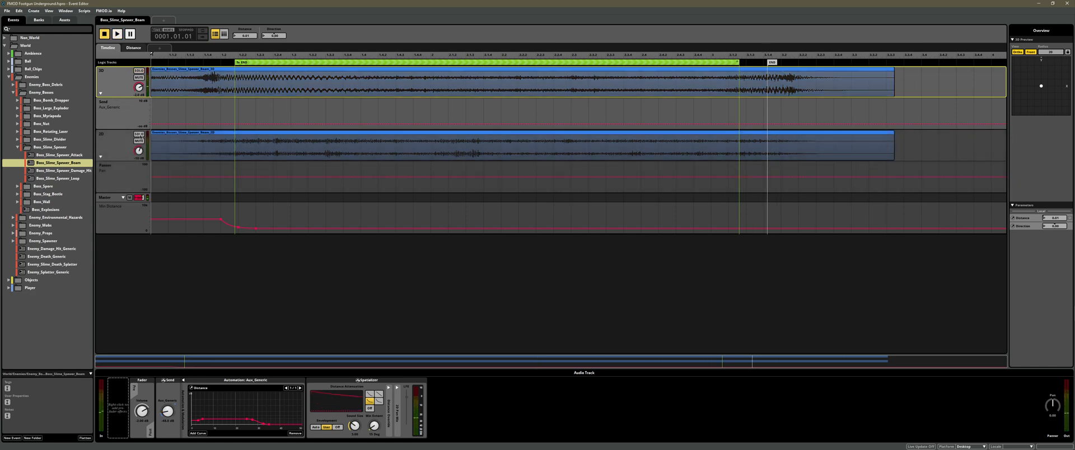
Solo the slime spewer beam's 2D track, audition it, and unsolo it.
{"action": "left_click", "coordinate": [138, 135]}
{"action": "key", "text": "space"}
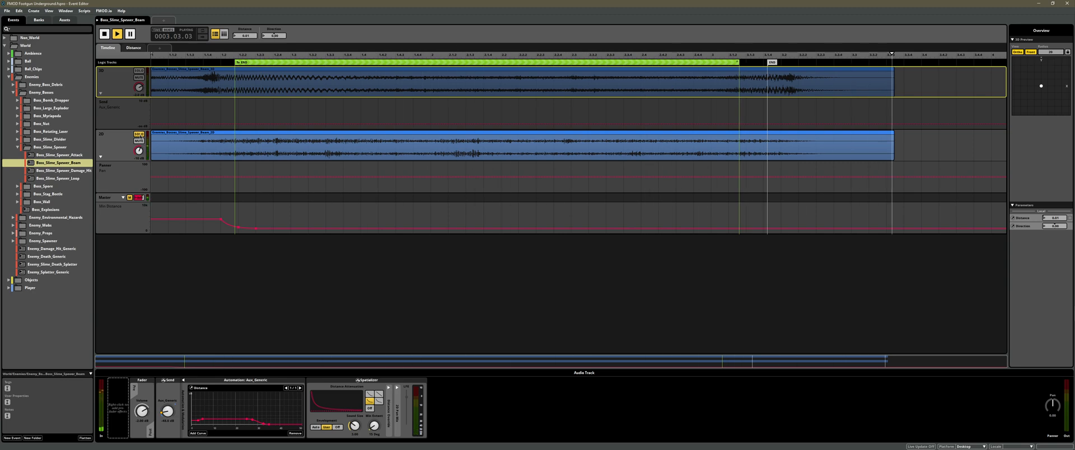
{"action": "key", "text": "space"}
{"action": "left_click", "coordinate": [139, 134]}
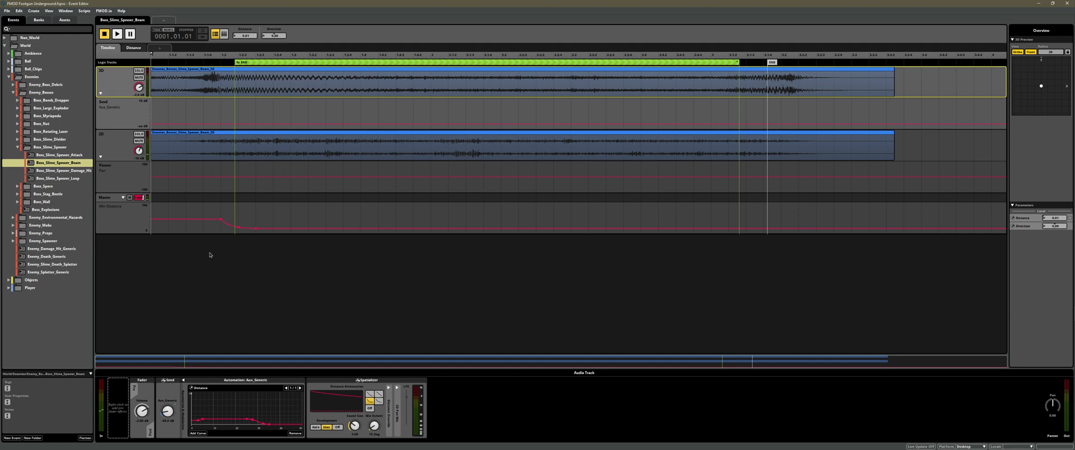
Audition both slime spewer beam tracks together while moving the 3D preview position away from the centre.
{"action": "key", "text": "space"}
{"action": "left_click_drag", "start_coordinate": [1043, 88], "coordinate": [1019, 80]}
{"action": "key", "text": "space"}
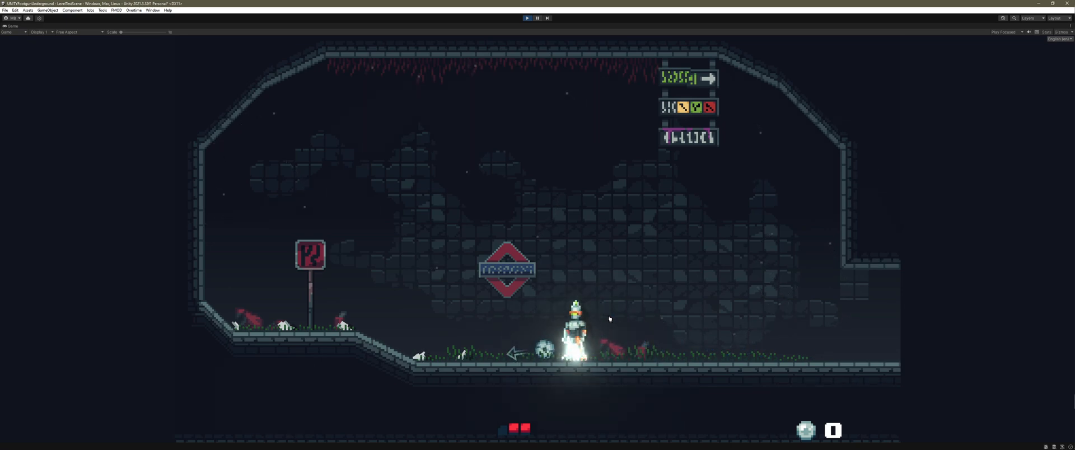
Kick the ball in the running Unity scene to hear the ball kick sound.
{"action": "key", "text": "space"}
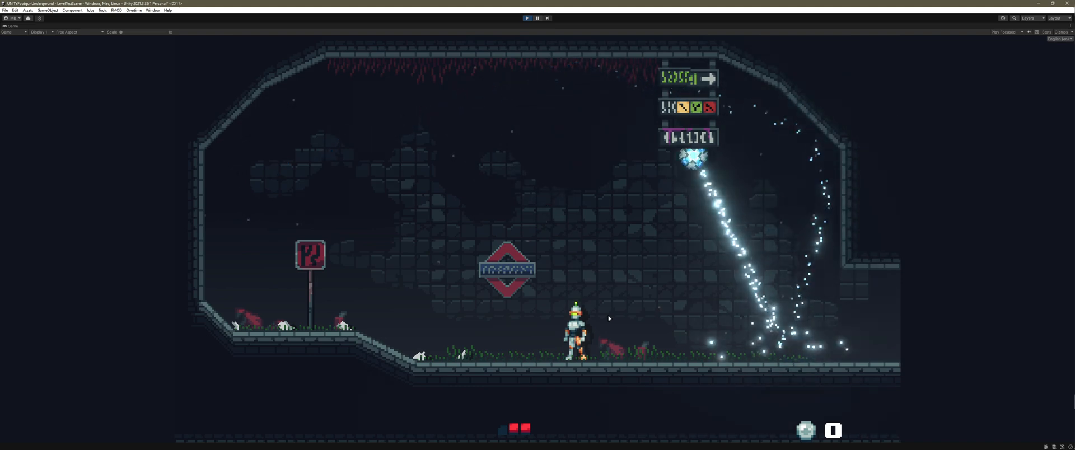
{"action": "key", "text": "a"}
{"action": "left_click", "coordinate": [607, 317]}
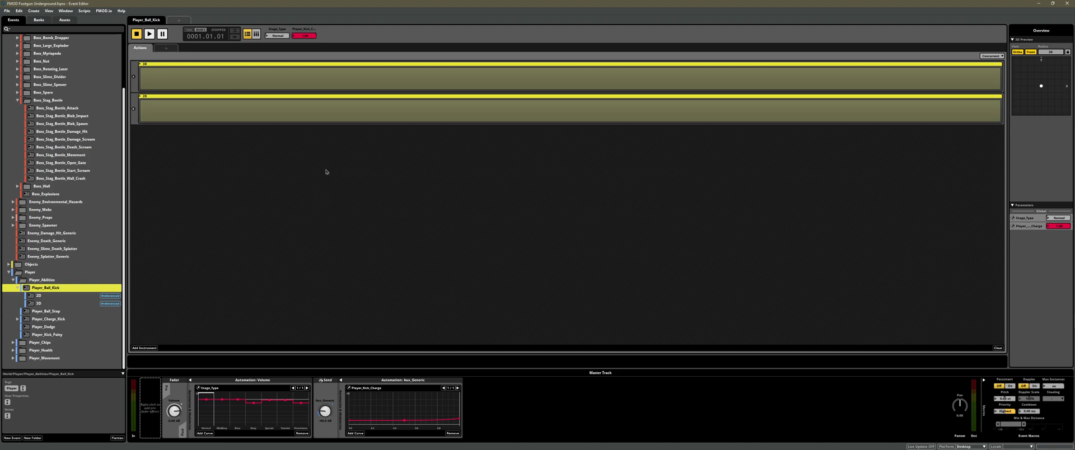
Inspect the nested 3D and 2D event instruments of the Player_Ball_Kick event in FMOD Studio.
{"action": "left_click", "coordinate": [309, 79]}
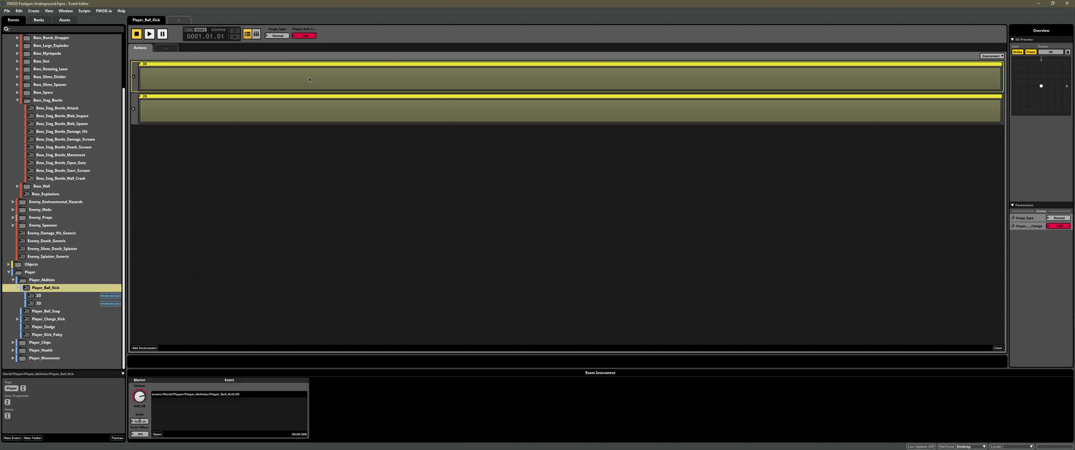
{"action": "left_click", "coordinate": [264, 113]}
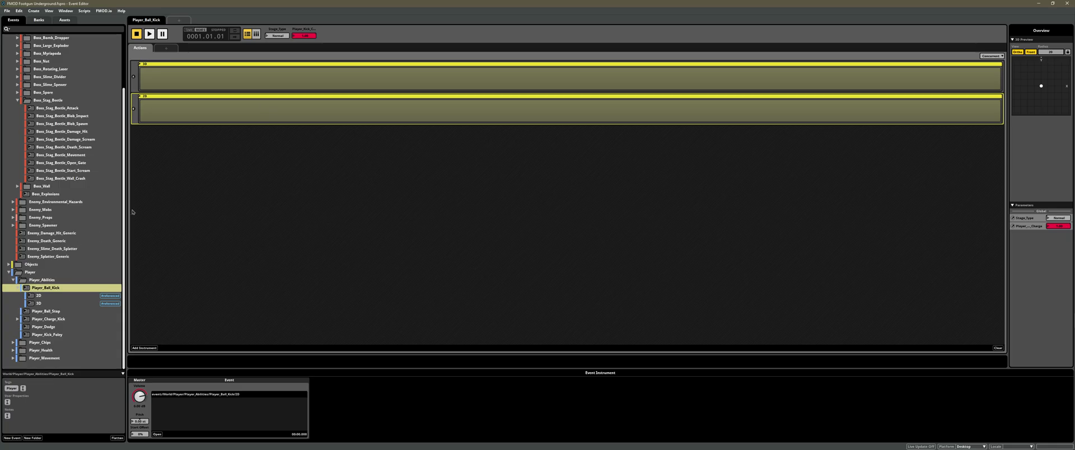
{"action": "left_click", "coordinate": [263, 84]}
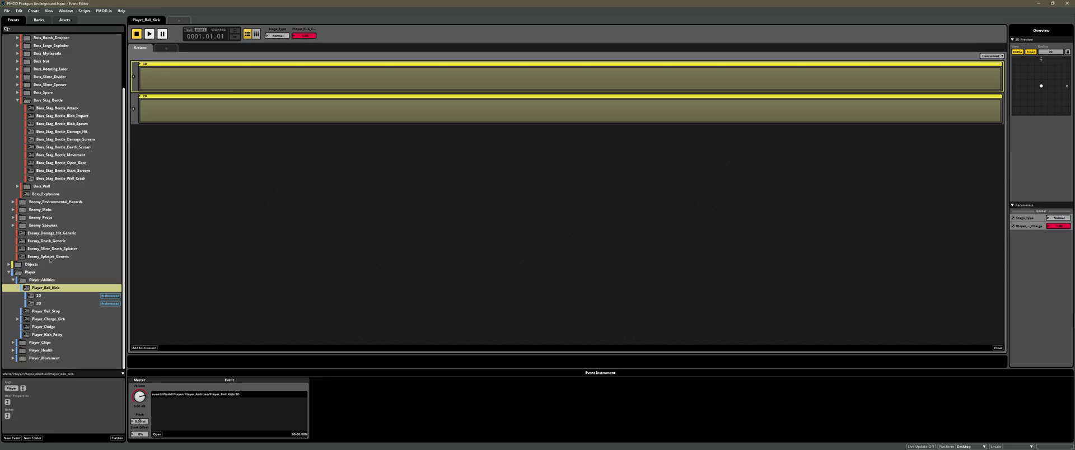
Open the nested 3D event of Player_Ball_Kick and raise the Player_Kick_Charge preview value from near its minimum.
{"action": "left_click", "coordinate": [38, 303]}
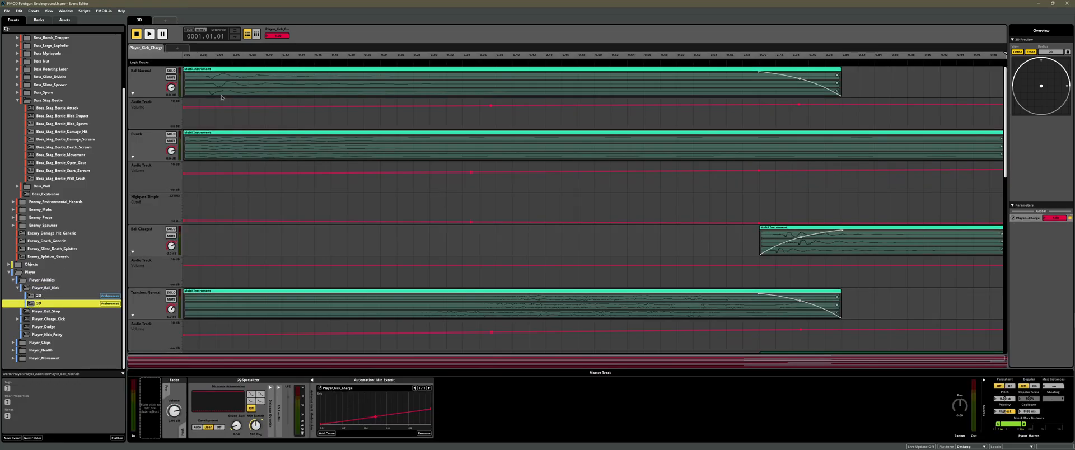
{"action": "left_click", "coordinate": [193, 55]}
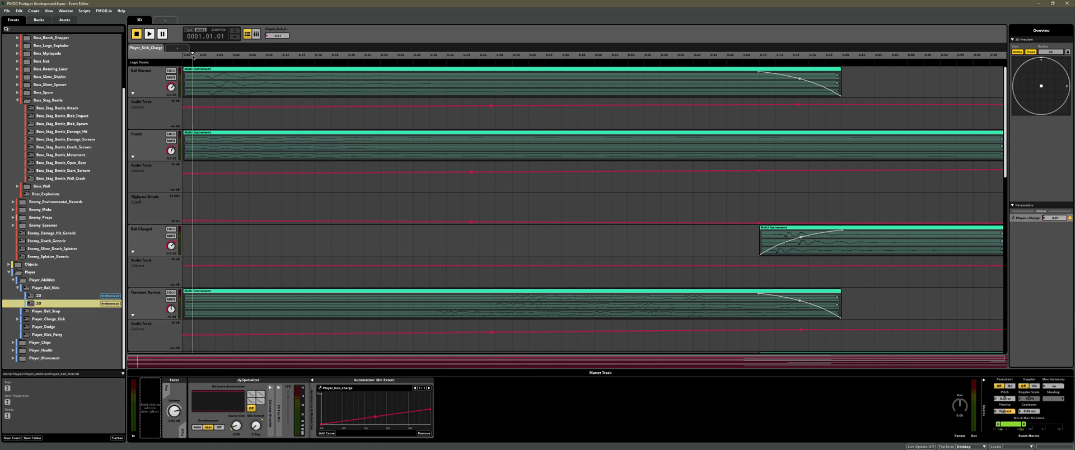
{"action": "left_click_drag", "start_coordinate": [195, 55], "coordinate": [370, 70]}
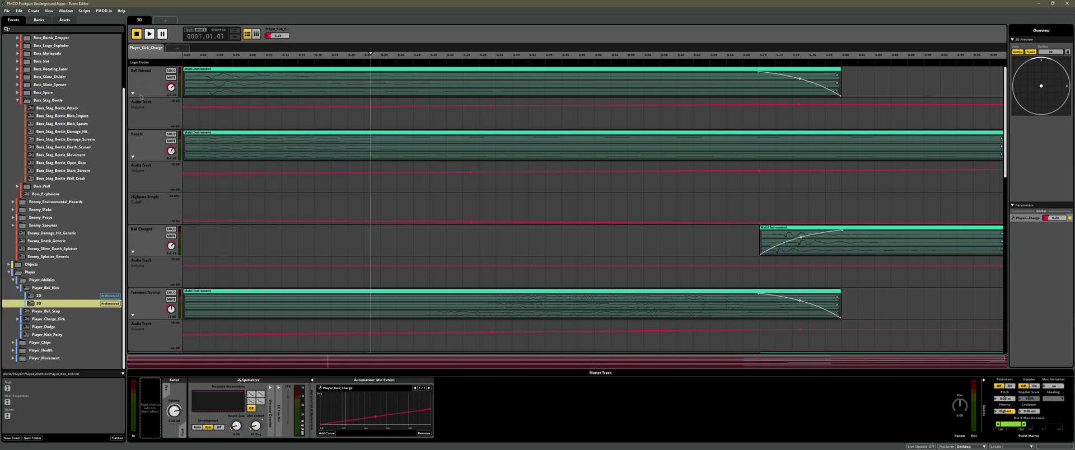
Examine the 3D ball kick event's tracks and volume automation from Ball Normal through Explosion to the master track.
{"action": "scroll", "coordinate": [140, 96], "scroll_direction": "down", "scroll_amount": 3}
{"action": "scroll", "coordinate": [163, 96], "scroll_direction": "up", "scroll_amount": 1}
{"action": "scroll", "coordinate": [196, 162], "scroll_direction": "down", "scroll_amount": 3}
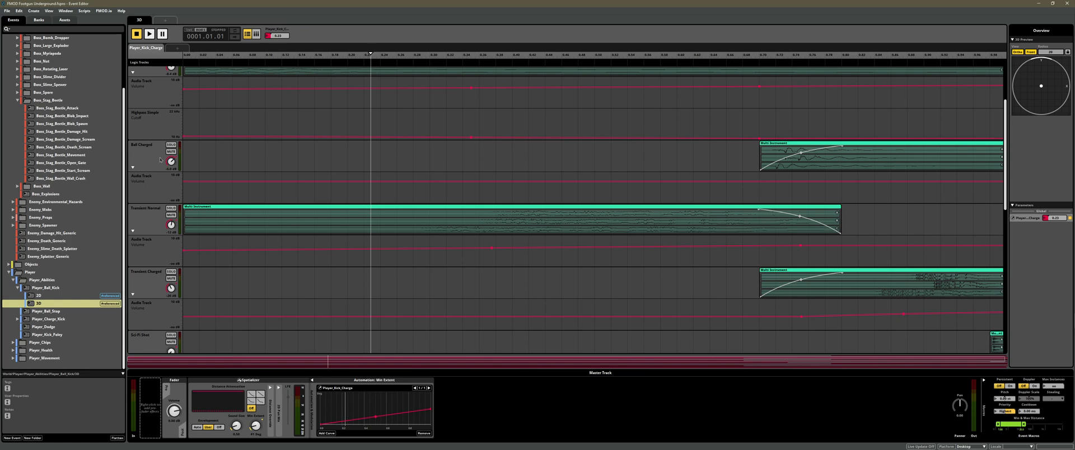
{"action": "scroll", "coordinate": [160, 159], "scroll_direction": "down", "scroll_amount": 6}
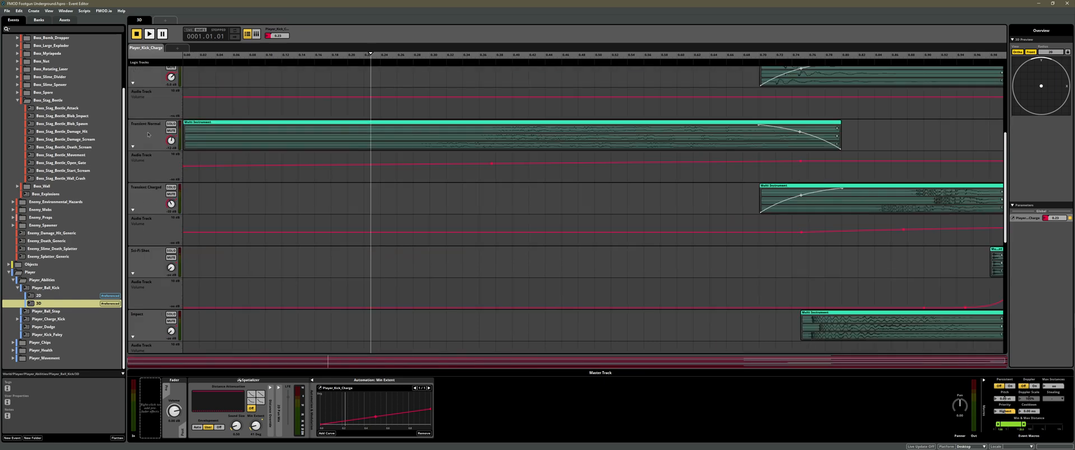
{"action": "scroll", "coordinate": [148, 134], "scroll_direction": "down", "scroll_amount": 3}
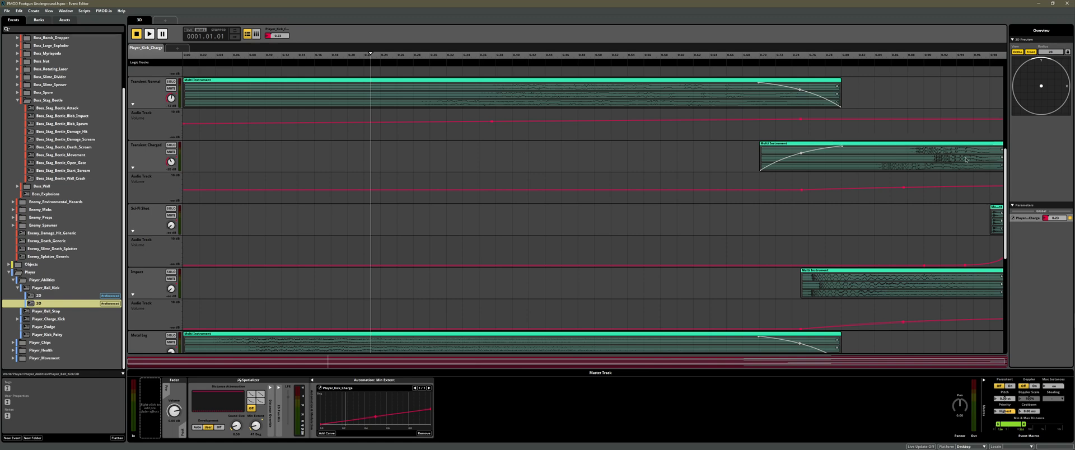
{"action": "scroll", "coordinate": [168, 154], "scroll_direction": "down", "scroll_amount": 3}
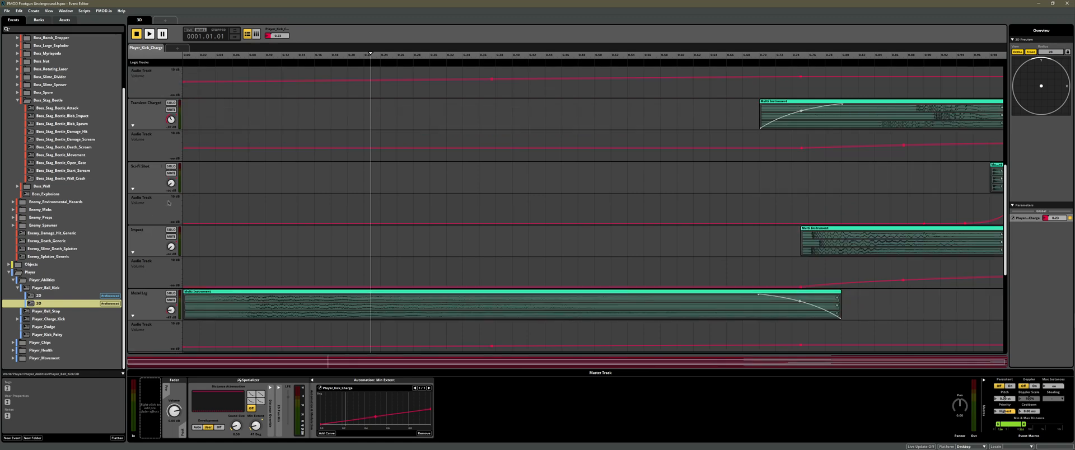
{"action": "scroll", "coordinate": [168, 203], "scroll_direction": "down", "scroll_amount": 3}
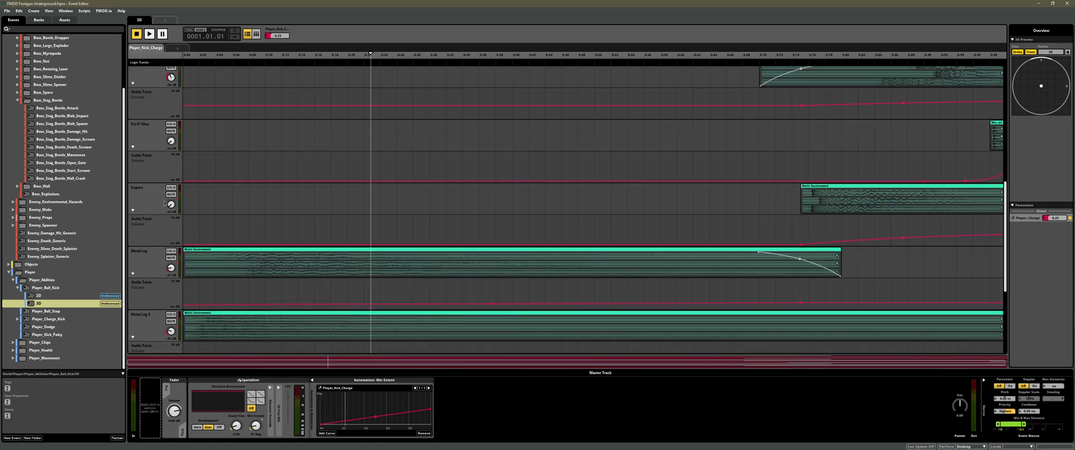
{"action": "scroll", "coordinate": [164, 203], "scroll_direction": "down", "scroll_amount": 10}
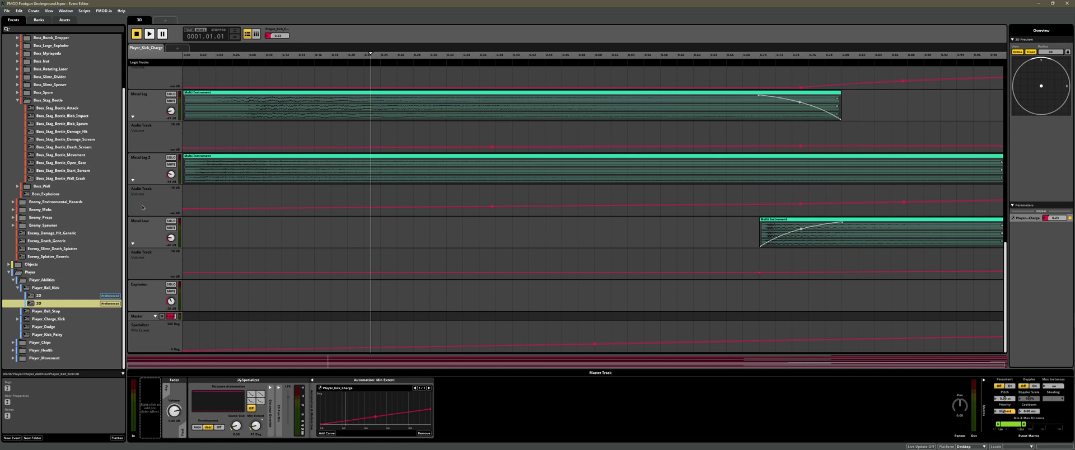
Raise the Player_Kick_Charge preview value to its maximum in the nested 3D event and audition the fully charged kick.
{"action": "scroll", "coordinate": [142, 208], "scroll_direction": "up", "scroll_amount": 10}
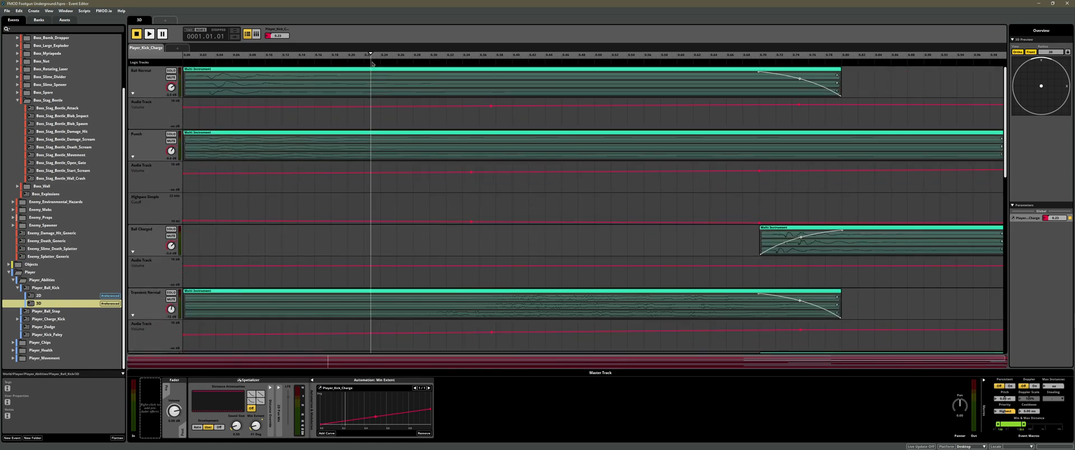
{"action": "left_click_drag", "start_coordinate": [372, 64], "coordinate": [1005, 63]}
{"action": "key", "text": "space"}
{"action": "key", "text": "space"}
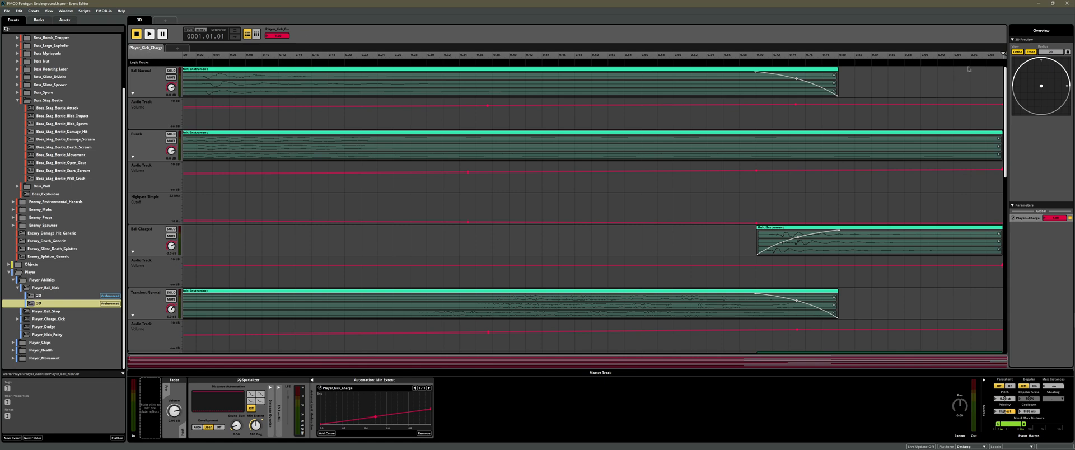
Solo the Sci-Fi track of the 3D ball kick event and audition it with Player_Kick_Charge near its maximum.
{"action": "scroll", "coordinate": [973, 177], "scroll_direction": "down", "scroll_amount": 4}
{"action": "scroll", "coordinate": [972, 177], "scroll_direction": "down", "scroll_amount": 3}
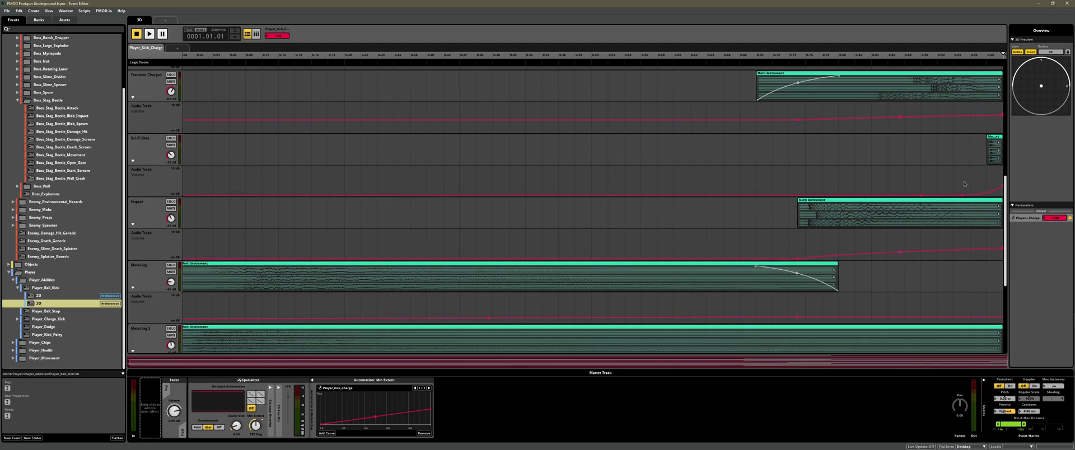
{"action": "scroll", "coordinate": [963, 177], "scroll_direction": "up", "scroll_amount": 3}
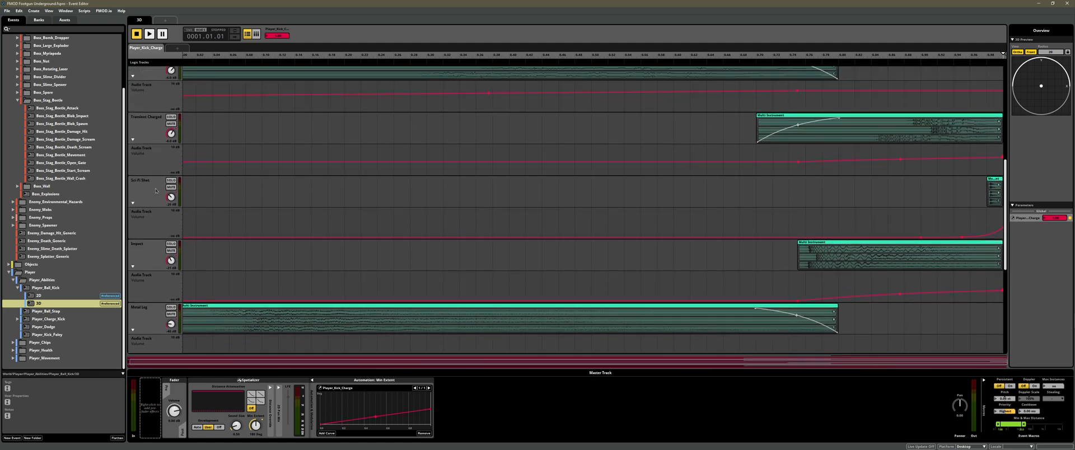
{"action": "left_click_drag", "start_coordinate": [1003, 56], "coordinate": [1001, 58]}
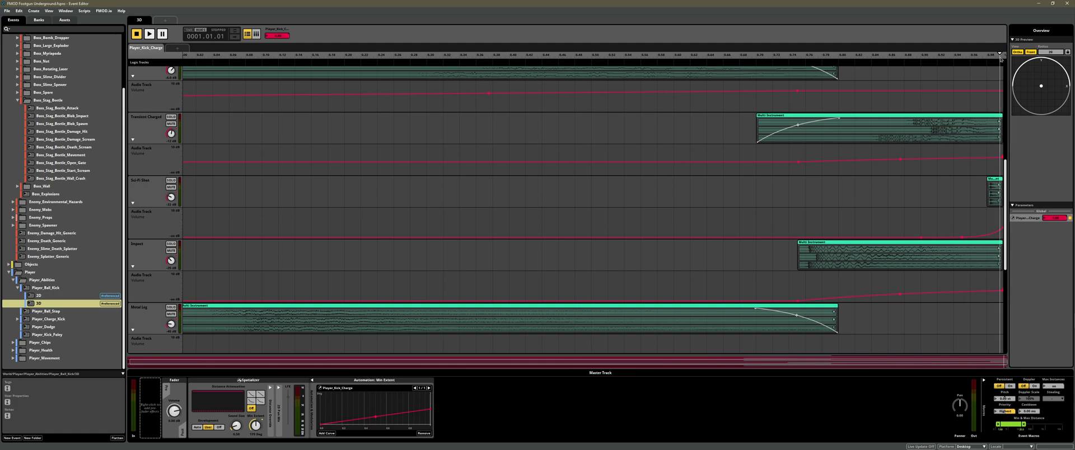
{"action": "left_click", "coordinate": [171, 180]}
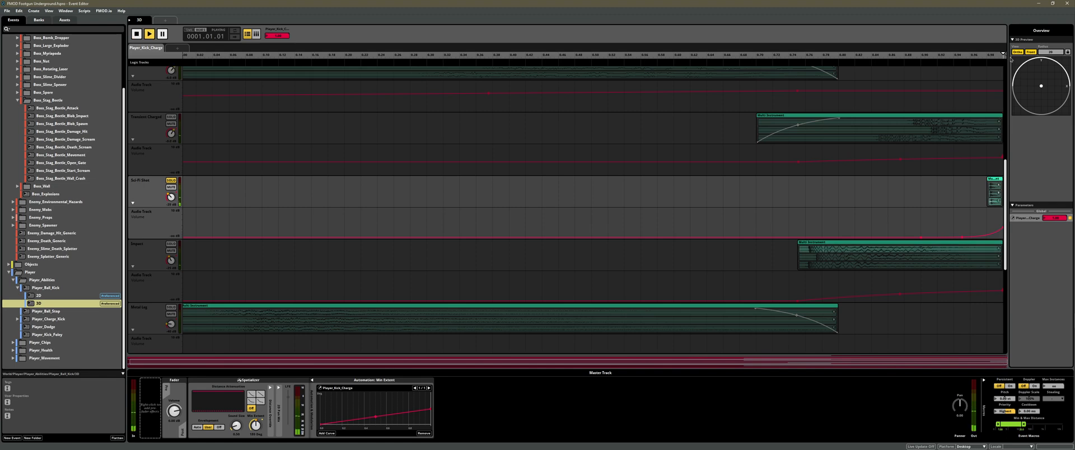
Solo the Impact track in place of the Sci-Fi track, audition it, and clear the solo.
{"action": "left_click", "coordinate": [171, 244]}
{"action": "key", "text": "space"}
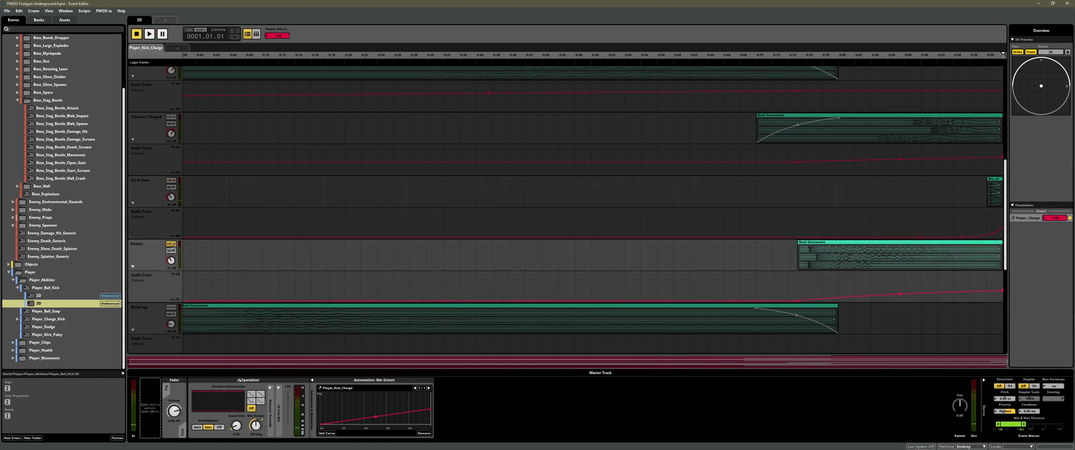
{"action": "scroll", "coordinate": [171, 251], "scroll_direction": "down", "scroll_amount": 3}
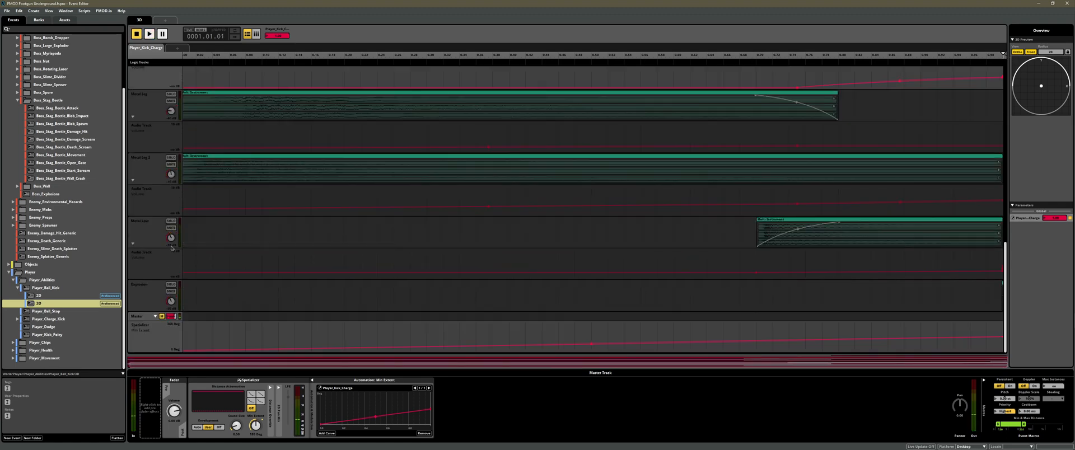
{"action": "scroll", "coordinate": [172, 224], "scroll_direction": "up", "scroll_amount": 5}
{"action": "left_click", "coordinate": [172, 328]}
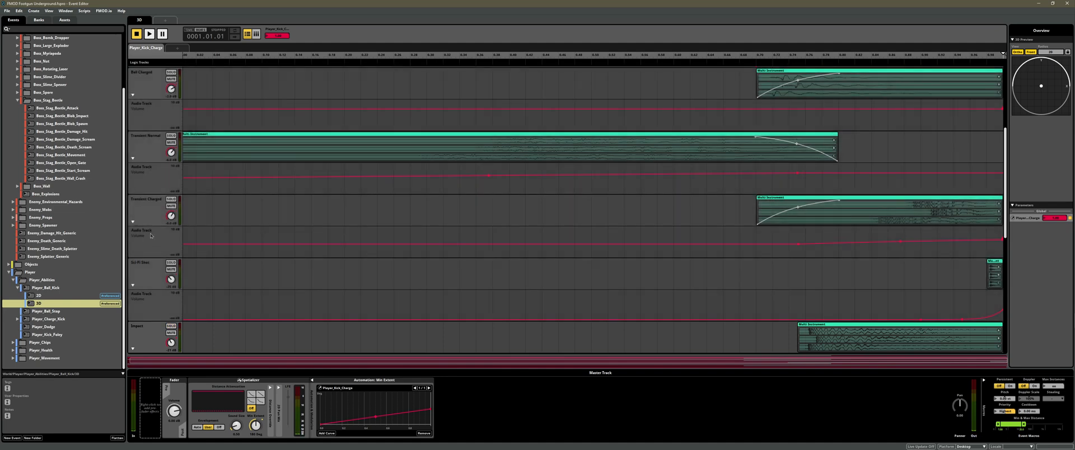
Open the nested 2D event of Player_Ball_Kick and audition its layers at full kick charge.
{"action": "scroll", "coordinate": [150, 233], "scroll_direction": "down", "scroll_amount": 1}
{"action": "scroll", "coordinate": [151, 234], "scroll_direction": "down", "scroll_amount": 2}
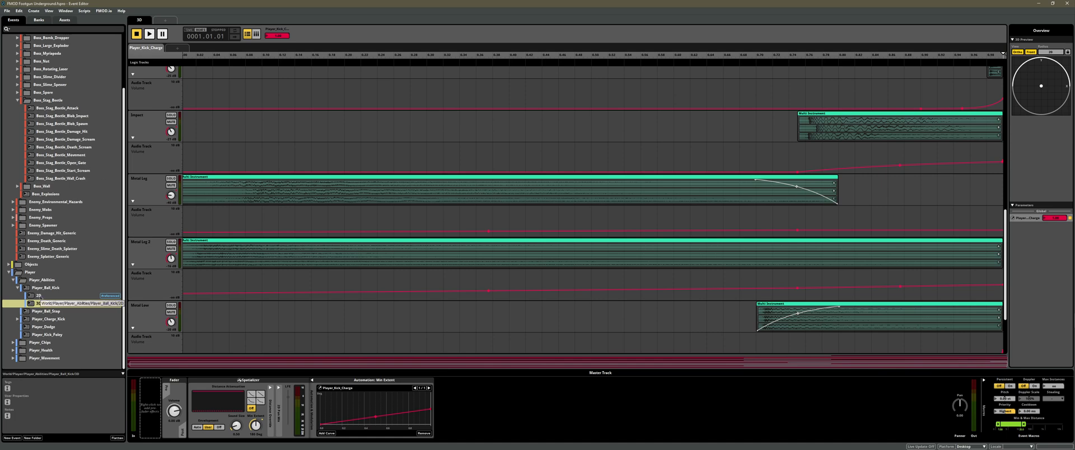
{"action": "left_click", "coordinate": [38, 296]}
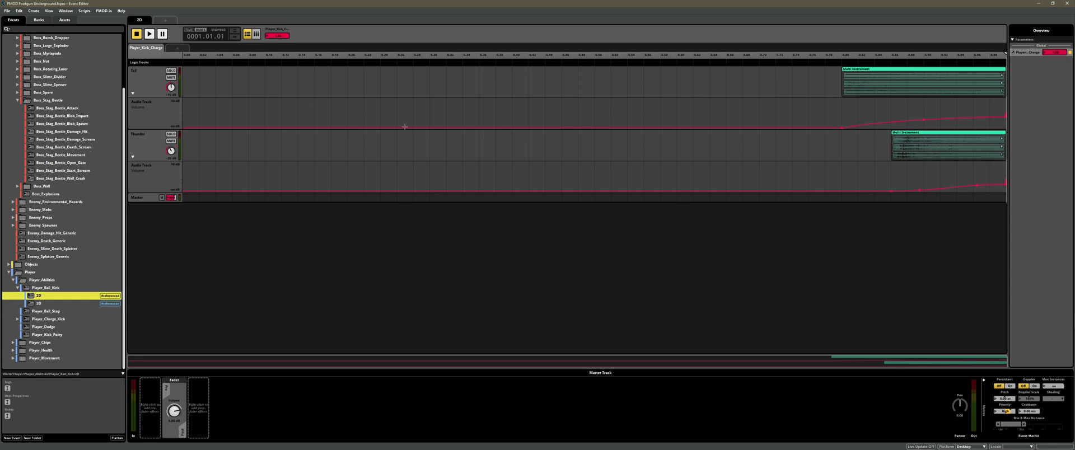
{"action": "key", "text": "space"}
Open the parent Player_Ball_Kick event and audition its combined 2D and 3D layers at full kick charge.
{"action": "left_click", "coordinate": [47, 288]}
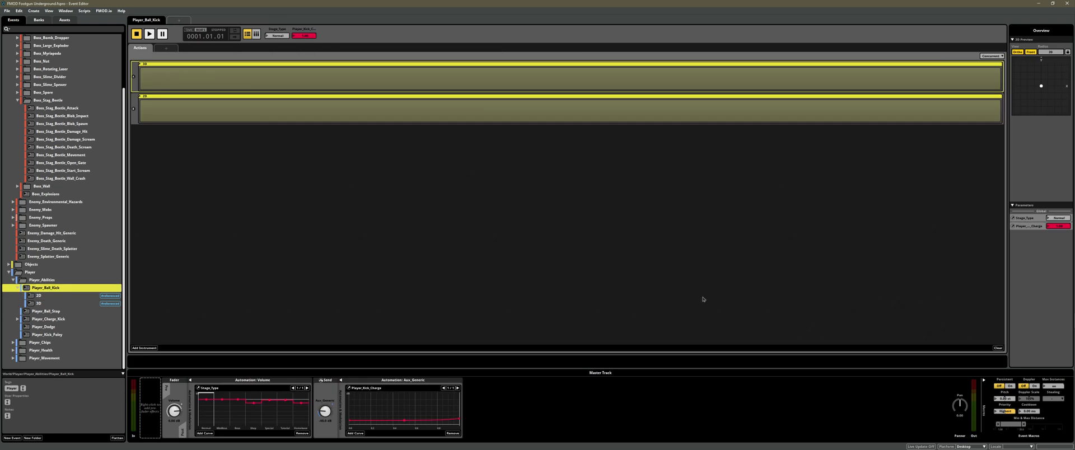
{"action": "key", "text": "space"}
{"action": "left_click", "coordinate": [306, 36]}
{"action": "key", "text": "space"}
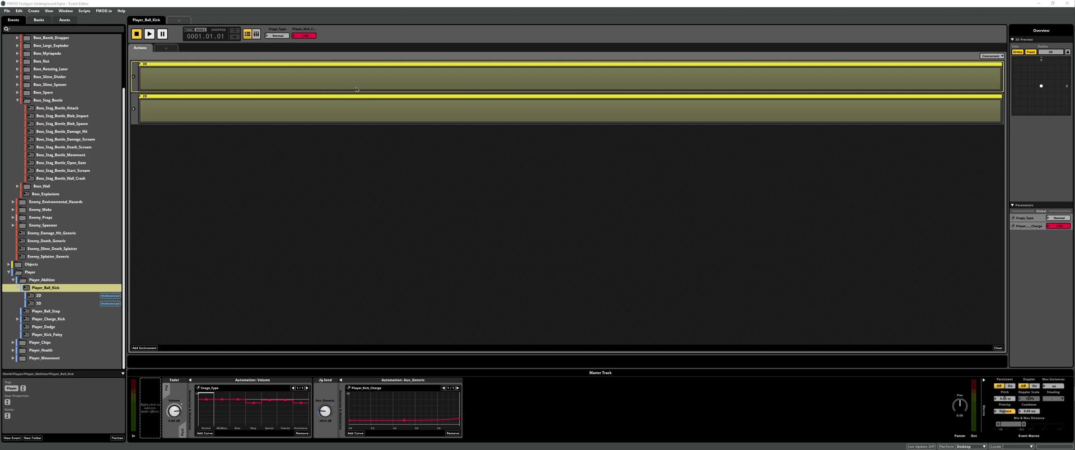
Compare the two nested event instruments on the Player_Ball_Kick action sheet by selecting each in turn.
{"action": "left_click", "coordinate": [291, 110]}
{"action": "left_click", "coordinate": [324, 79]}
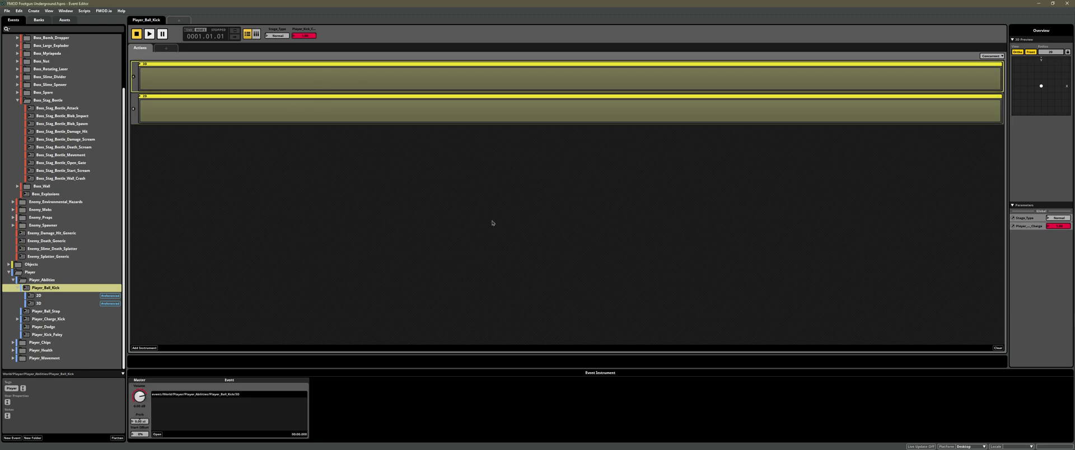
{"action": "left_click", "coordinate": [346, 113]}
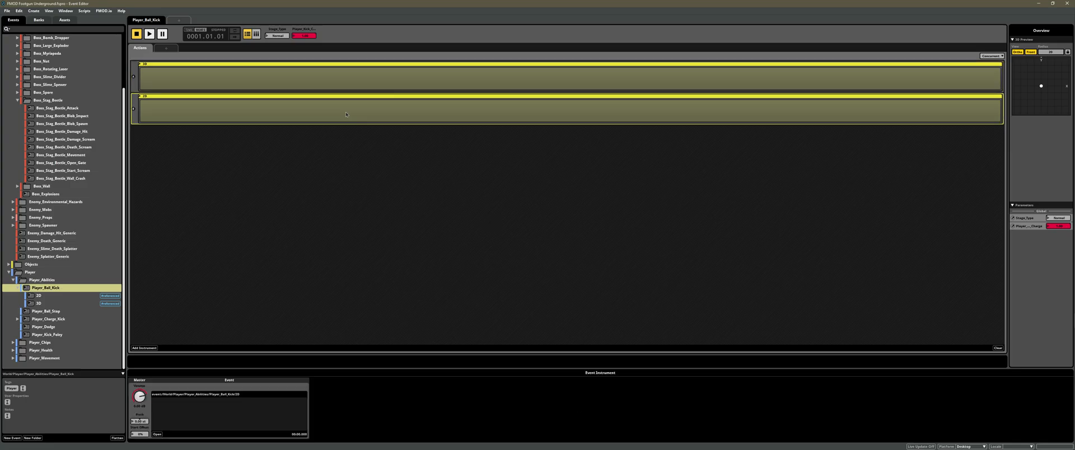
{"action": "left_click", "coordinate": [424, 76]}
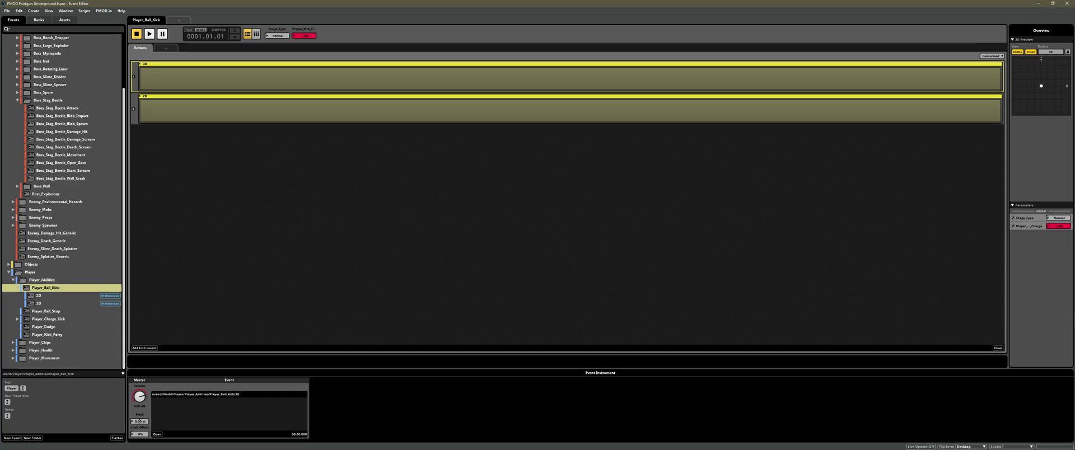
Review the nested 2D event's tracks again and return to Player_Ball_Kick to inspect its second event instrument.
{"action": "scroll", "coordinate": [61, 196], "scroll_direction": "up", "scroll_amount": 3}
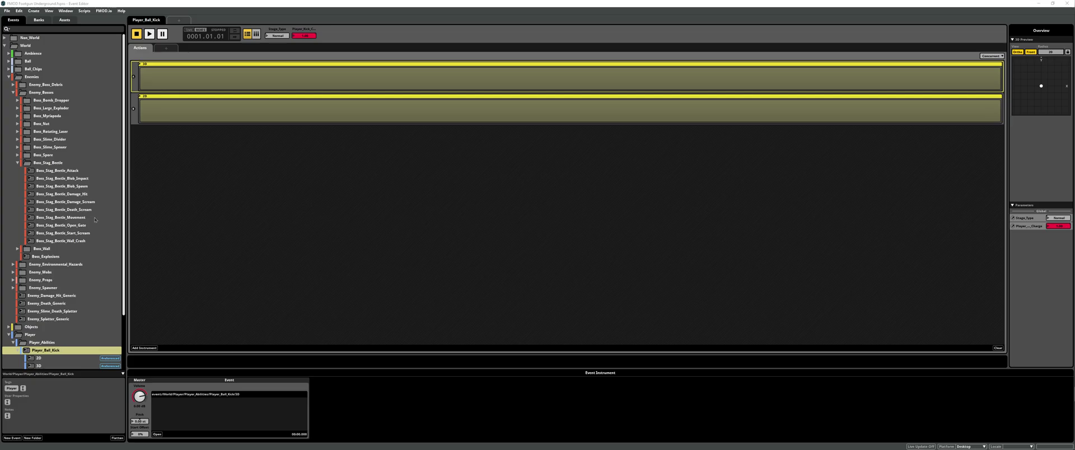
{"action": "scroll", "coordinate": [69, 285], "scroll_direction": "down", "scroll_amount": 3}
{"action": "left_click", "coordinate": [39, 295]}
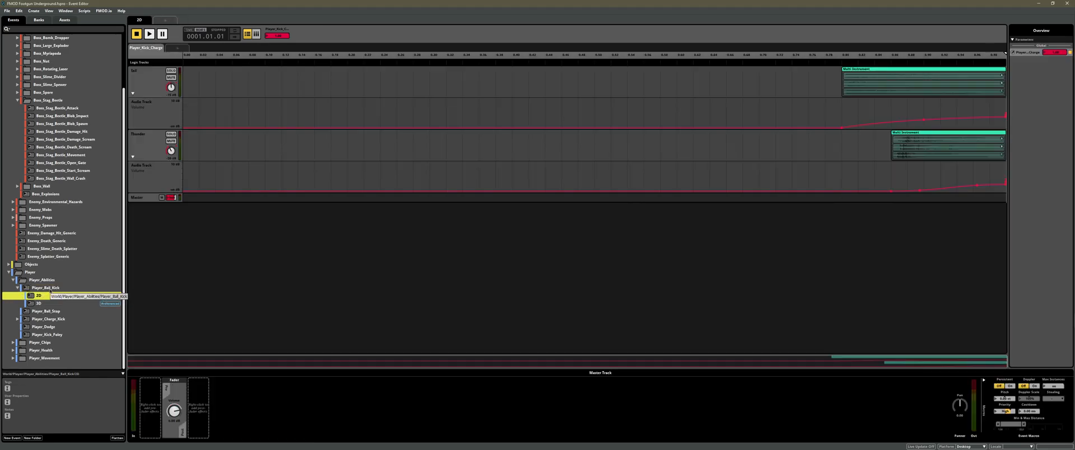
{"action": "left_click", "coordinate": [50, 289]}
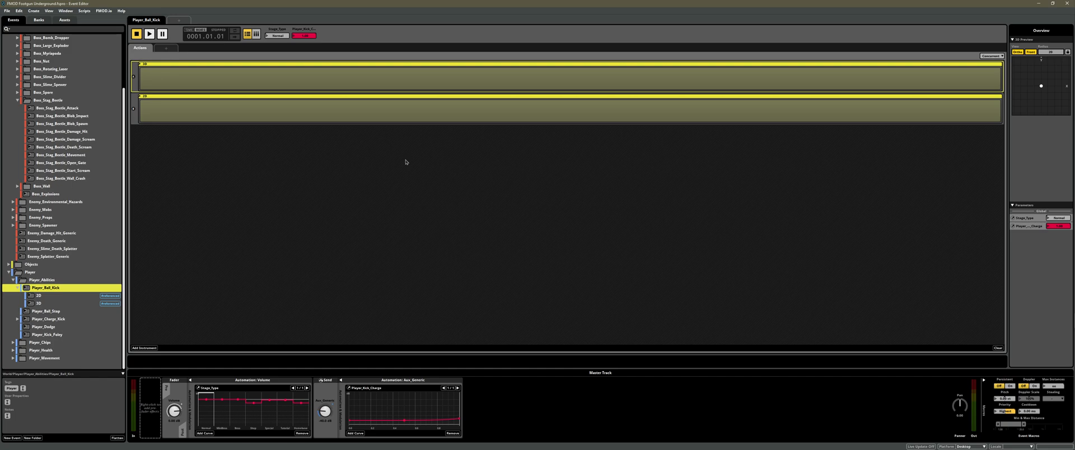
{"action": "left_click", "coordinate": [379, 115]}
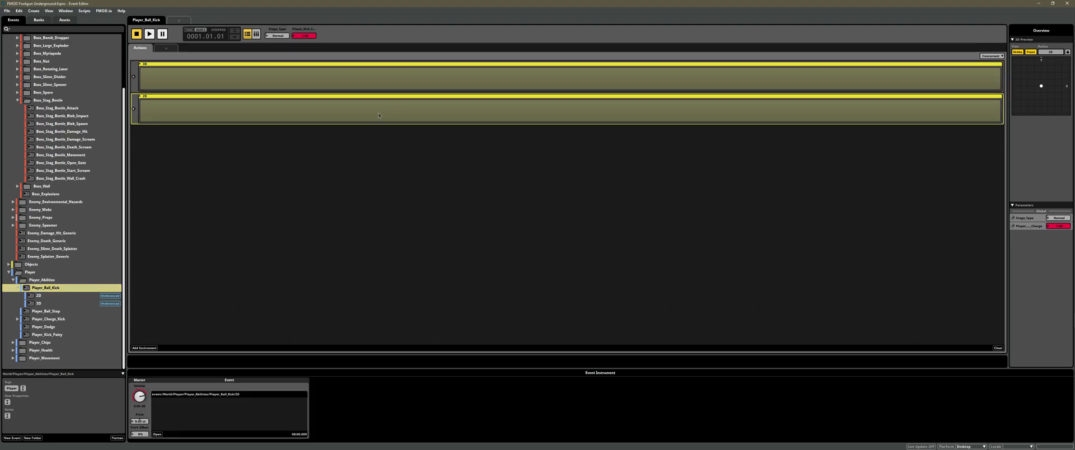